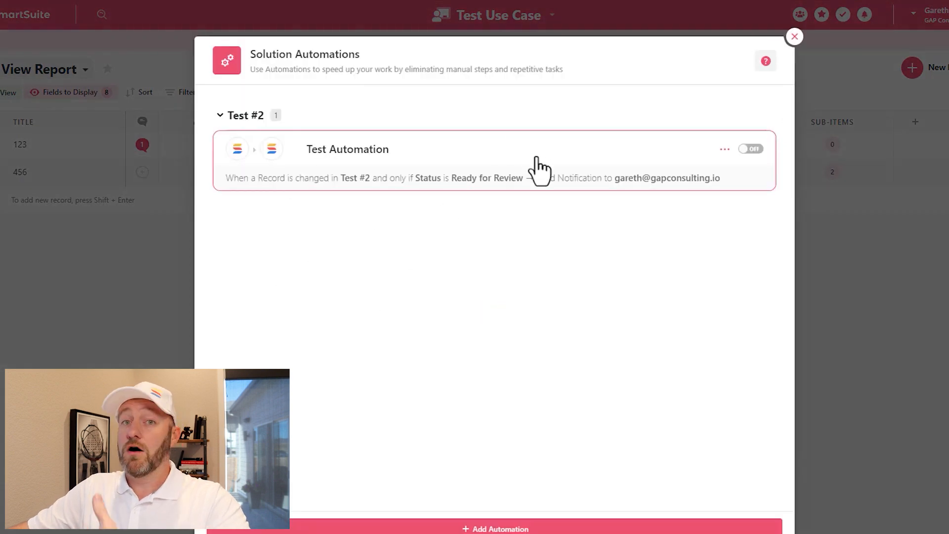
Add a new automation triggered when a record matches a condition in the Test #2 app
click(495, 529)
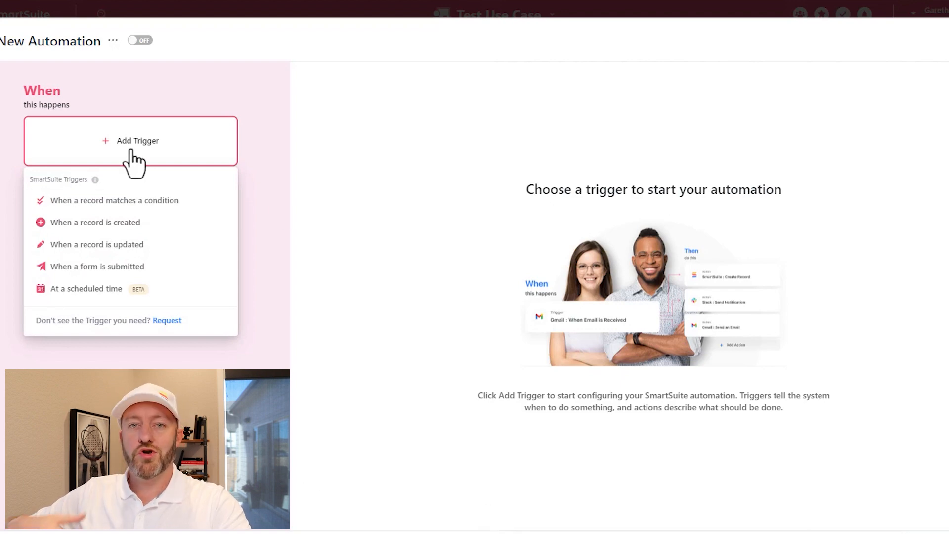
click(121, 201)
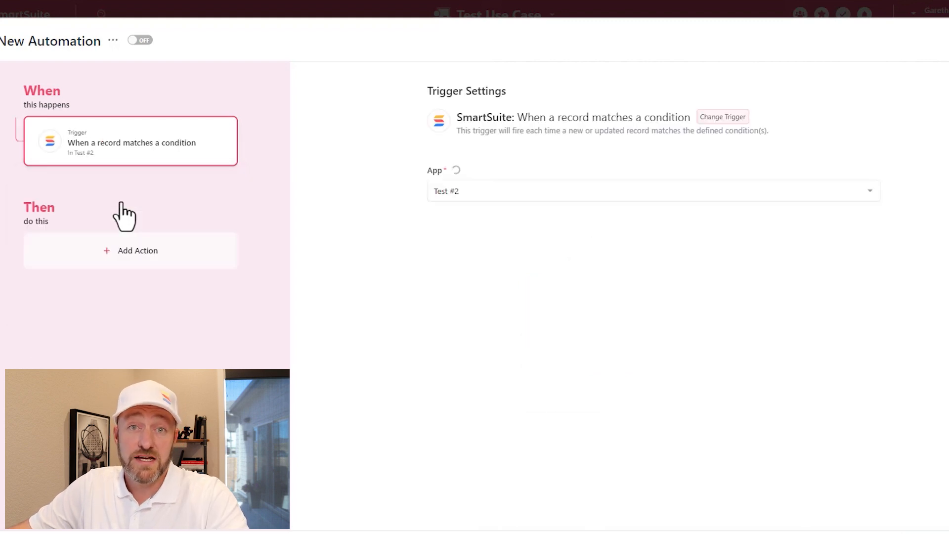
click(479, 197)
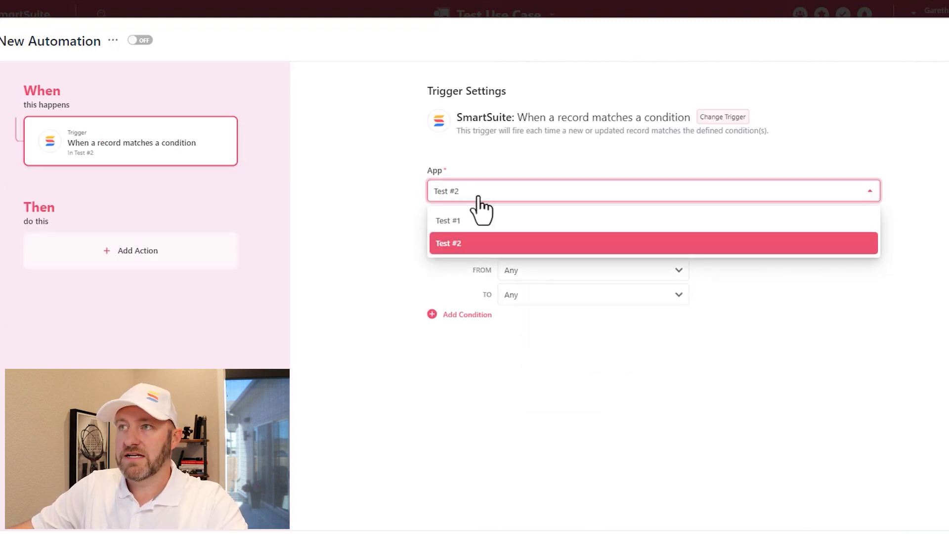
click(469, 243)
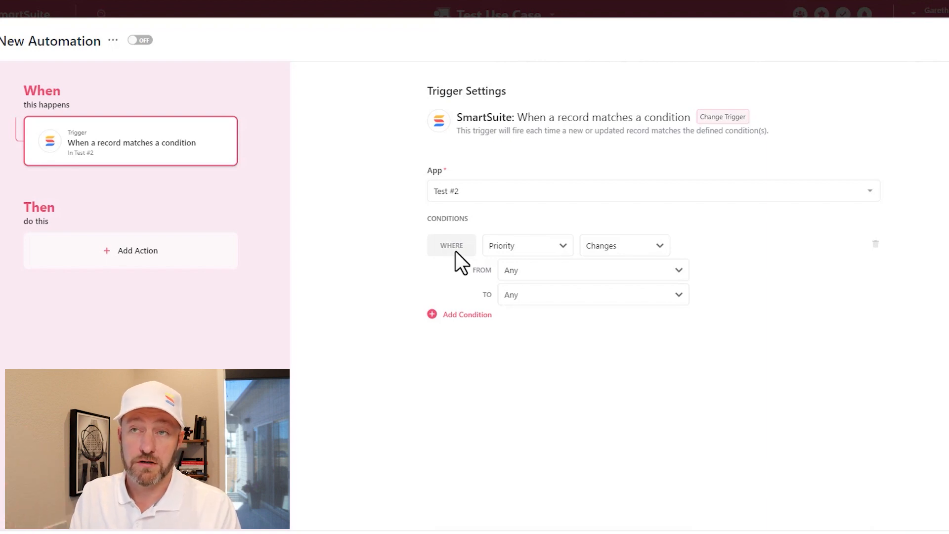
Set the first trigger condition to the Status field with the Has any of operator
click(510, 250)
text(sta)
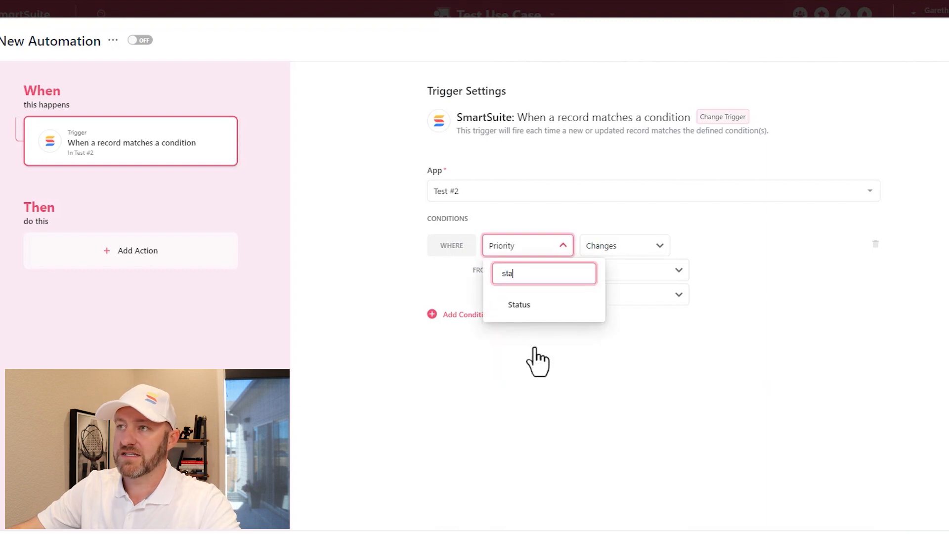
click(518, 308)
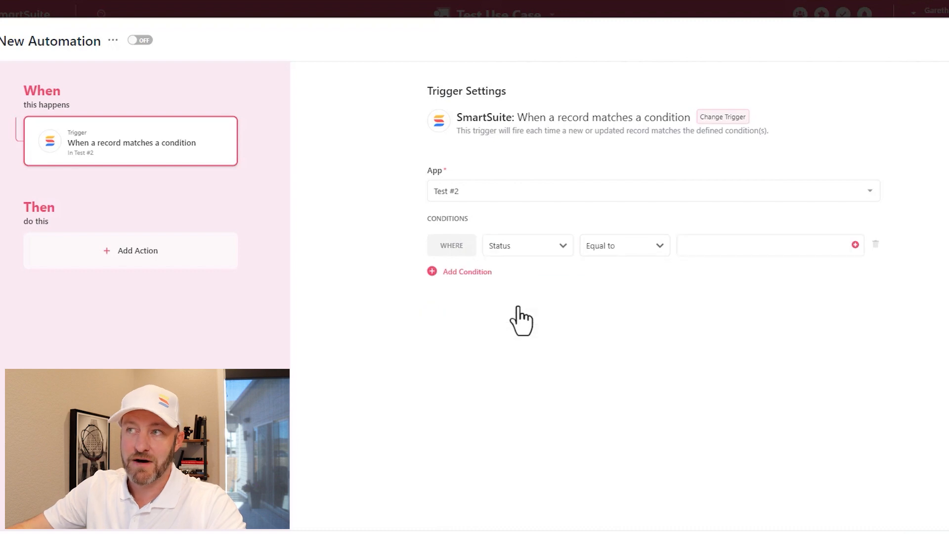
click(627, 250)
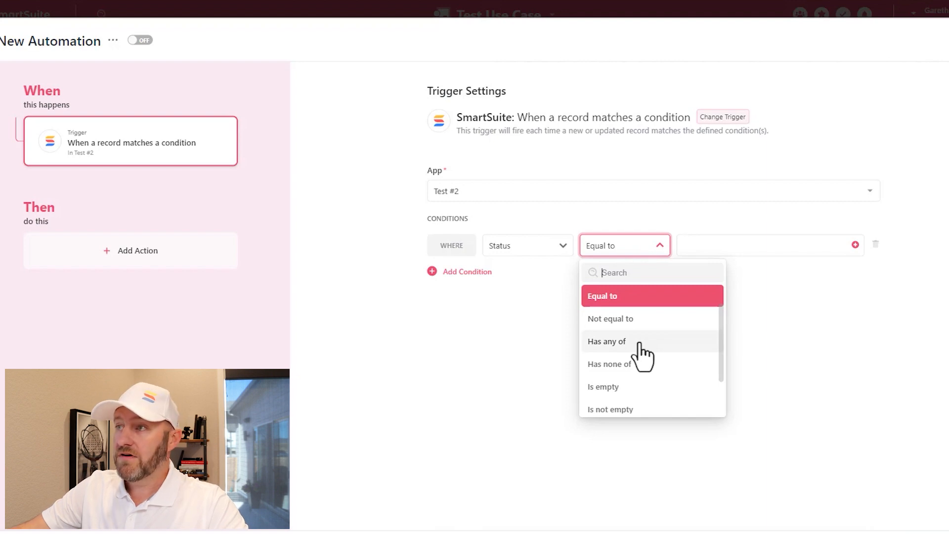
scroll(644, 378, down, 1)
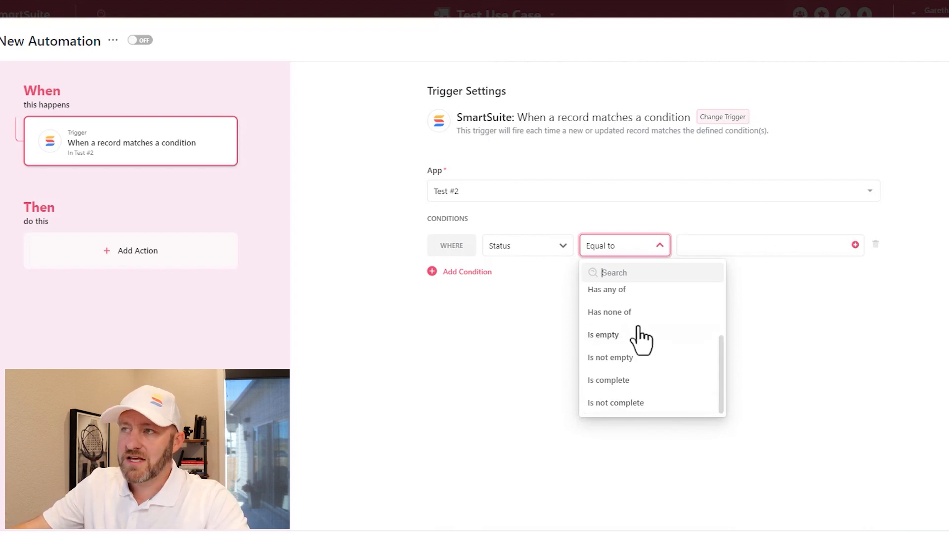
scroll(650, 361, up, 3)
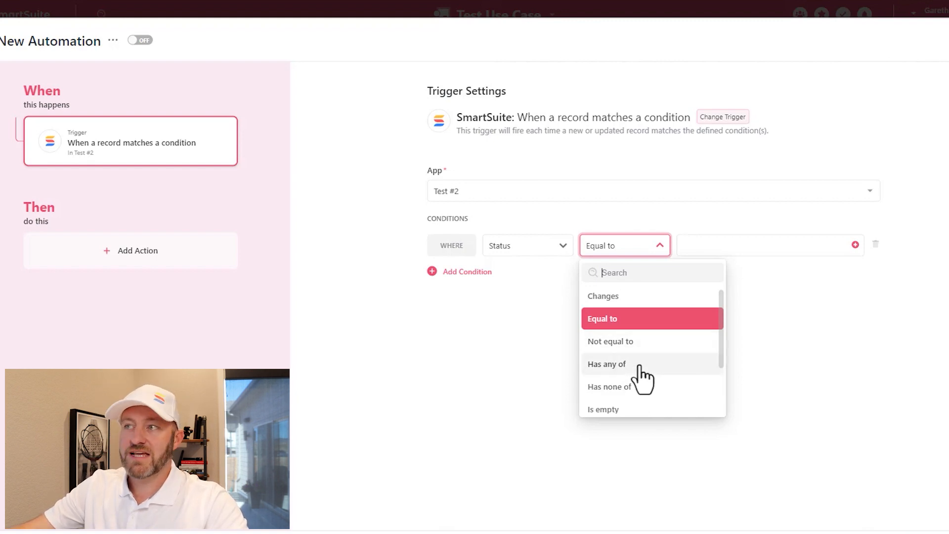
click(641, 368)
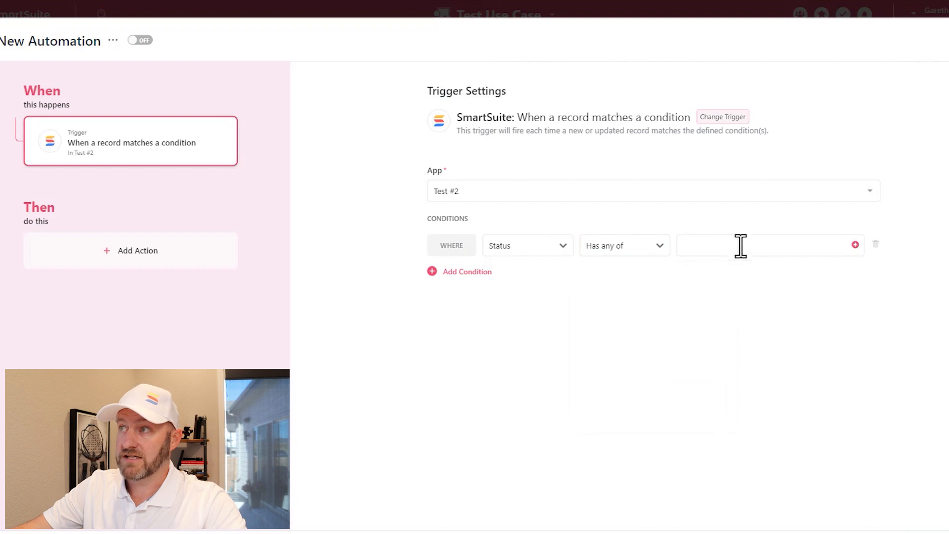
Choose In Process and Complete as the values for the Status condition
click(854, 245)
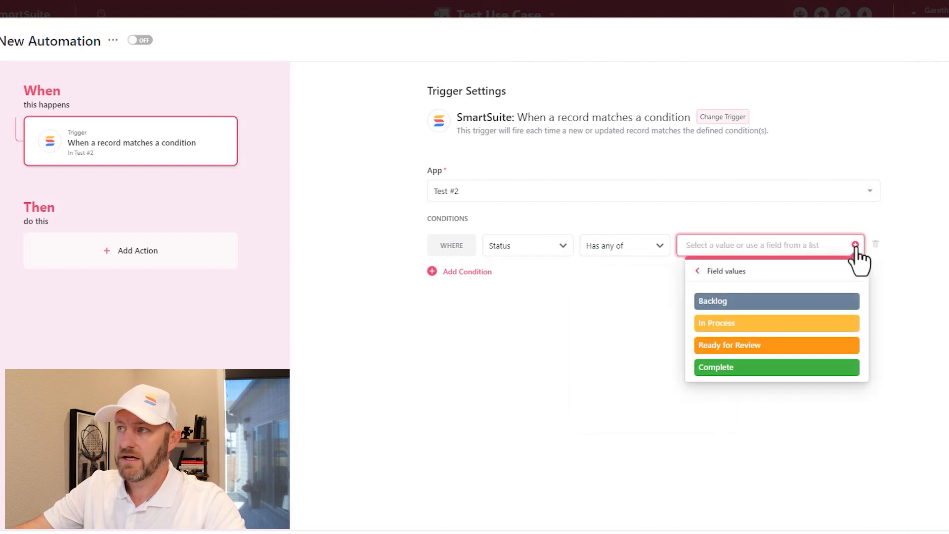
click(763, 326)
click(760, 346)
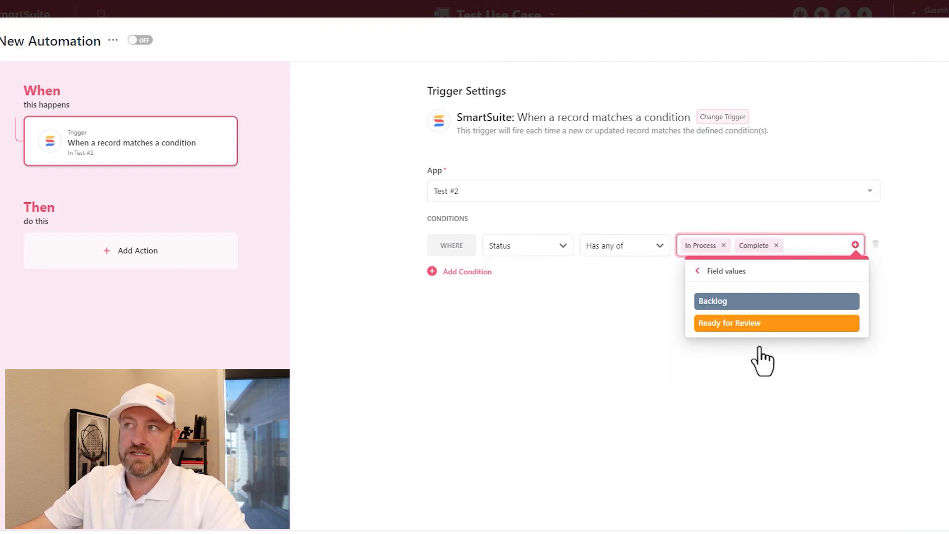
click(745, 393)
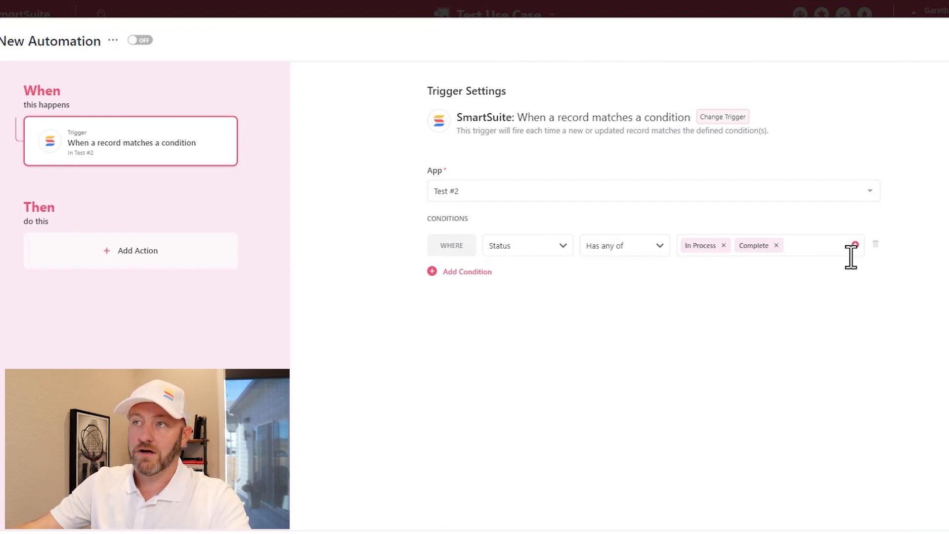
Add a second condition on the Due Date field with the Is on or before operator
click(478, 273)
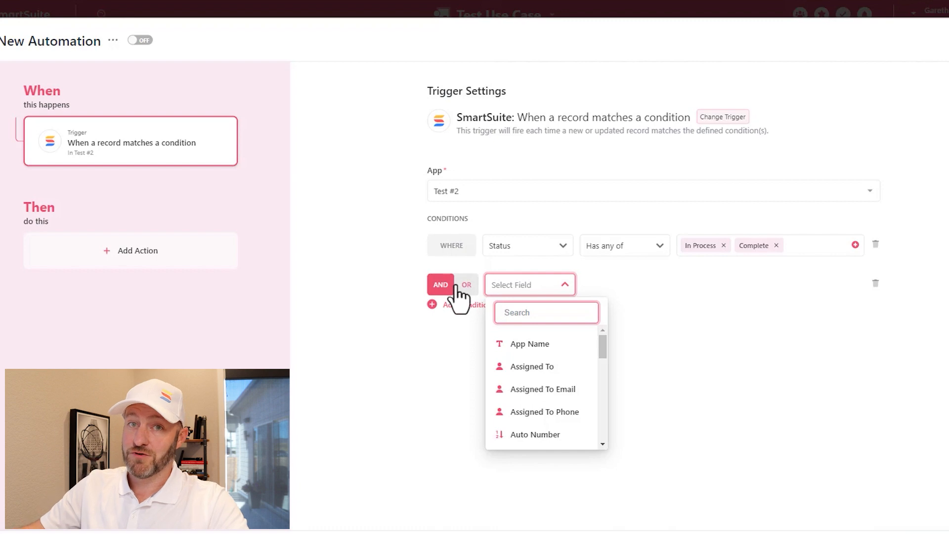
scroll(544, 378, down, 5)
click(533, 339)
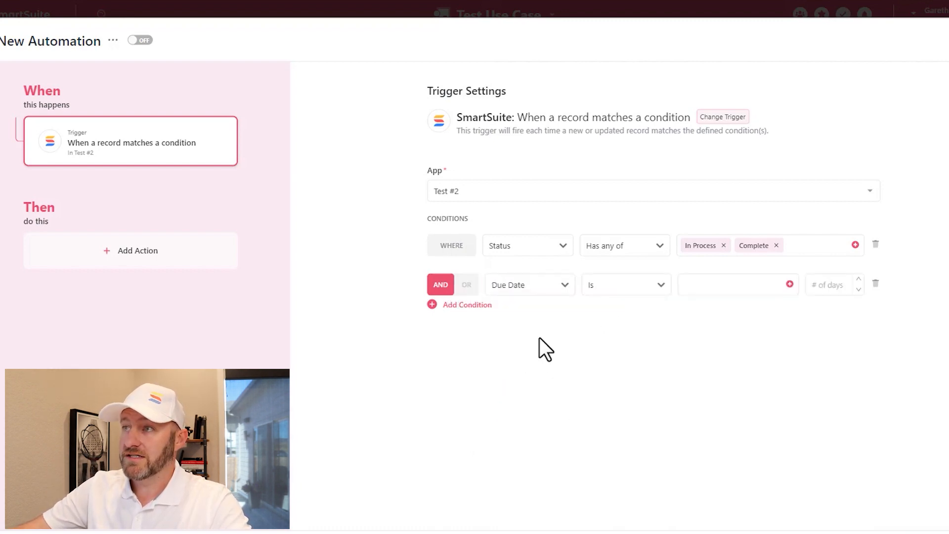
click(635, 286)
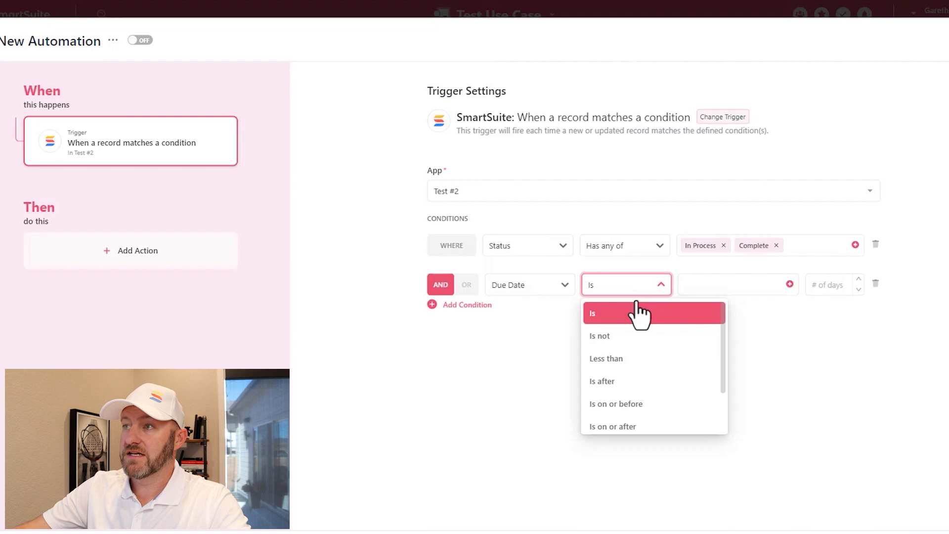
click(635, 404)
Set the Due Date condition to the specific date Oct 1, 2022
click(722, 285)
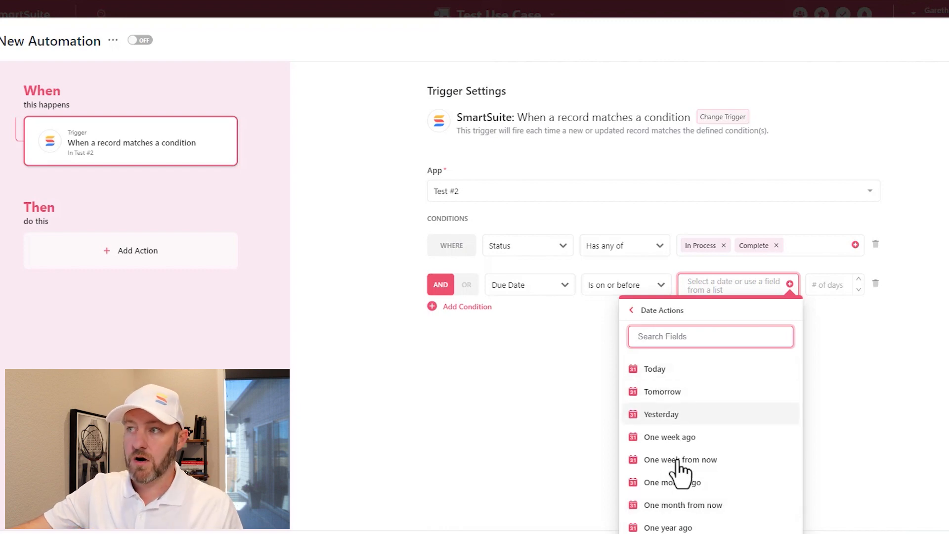
click(665, 314)
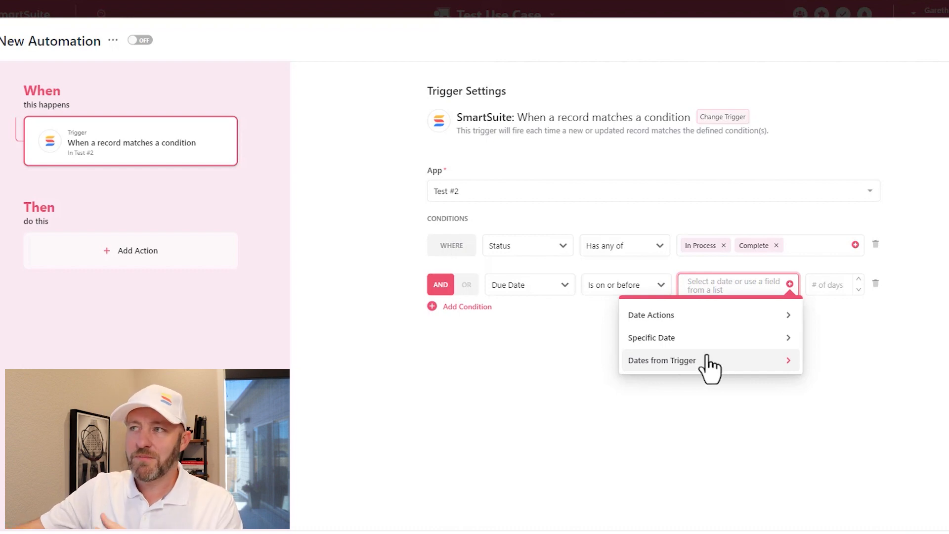
click(688, 339)
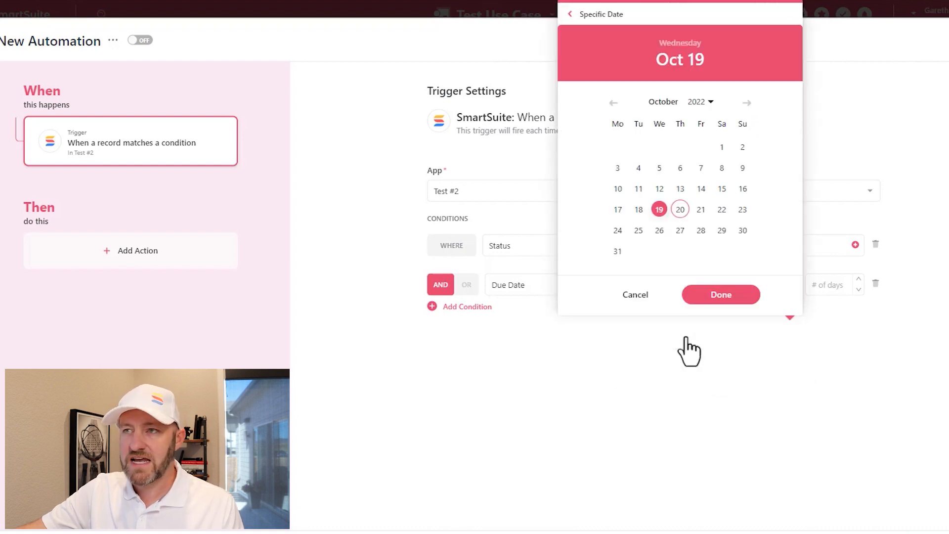
click(722, 146)
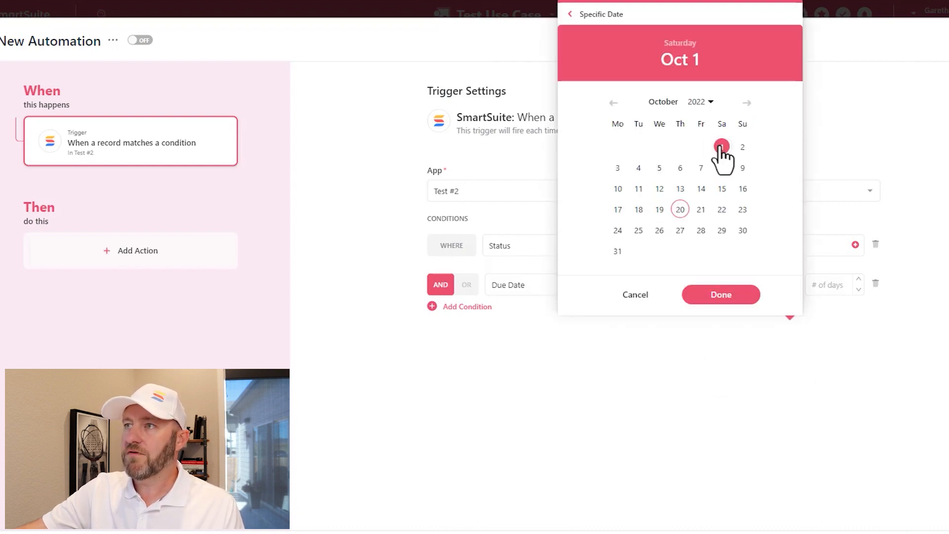
click(721, 296)
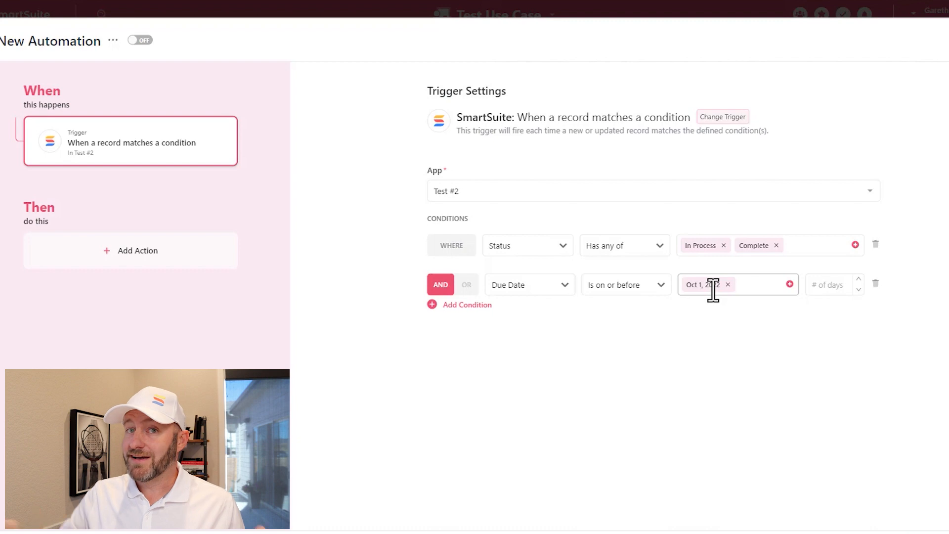
Switch the condition logic to OR and add a third condition requiring Auto Number greater than 100
click(459, 285)
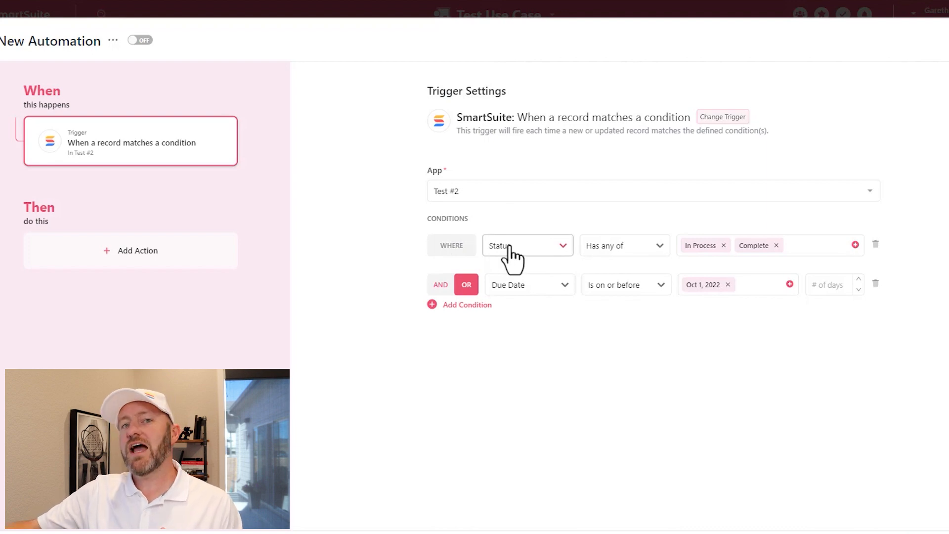
click(460, 306)
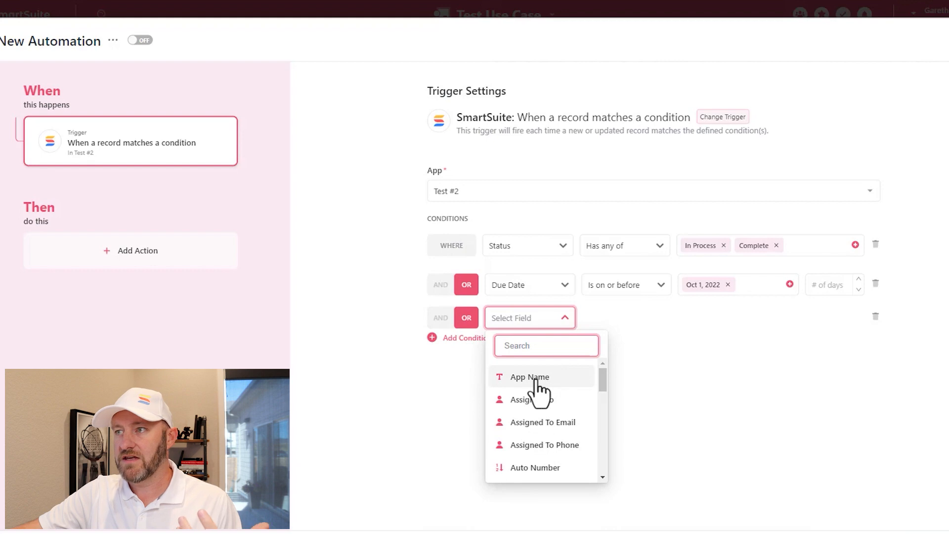
scroll(546, 434, down, 1)
scroll(546, 432, down, 2)
click(542, 411)
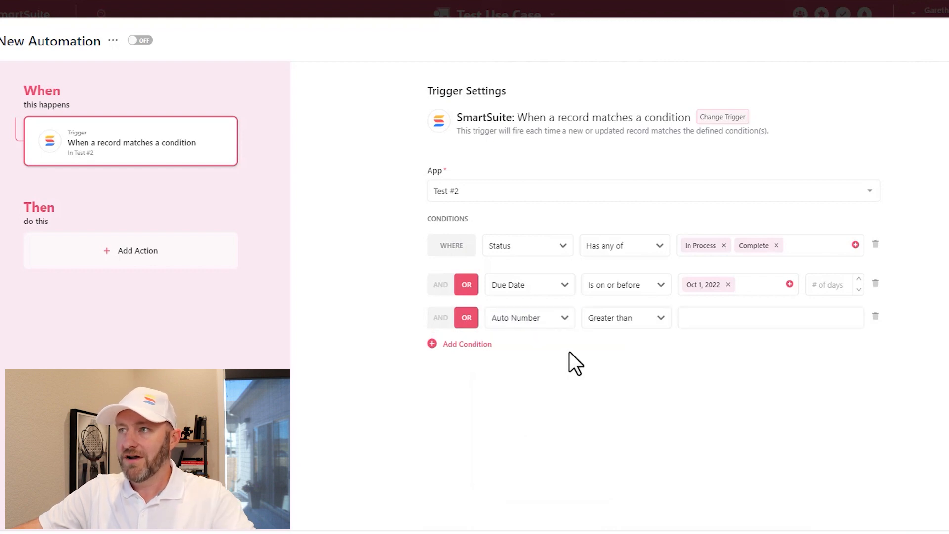
click(618, 325)
click(694, 320)
text(100)
key(Return)
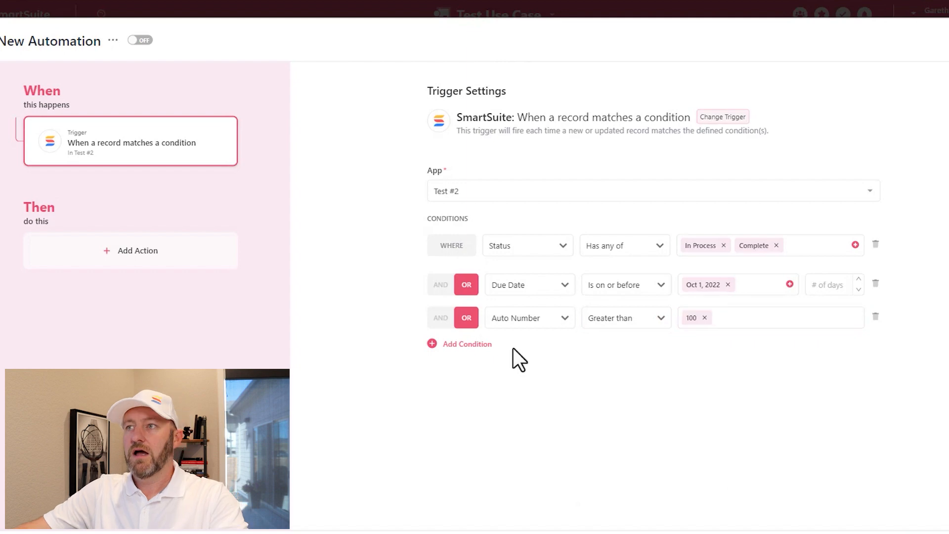
Switch the logic joining the trigger conditions to AND and back to OR
click(453, 318)
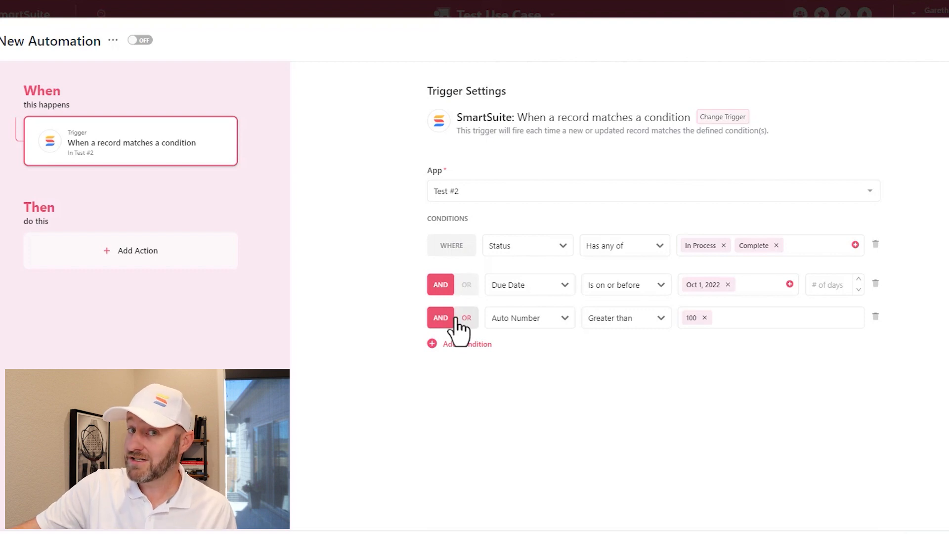
click(454, 319)
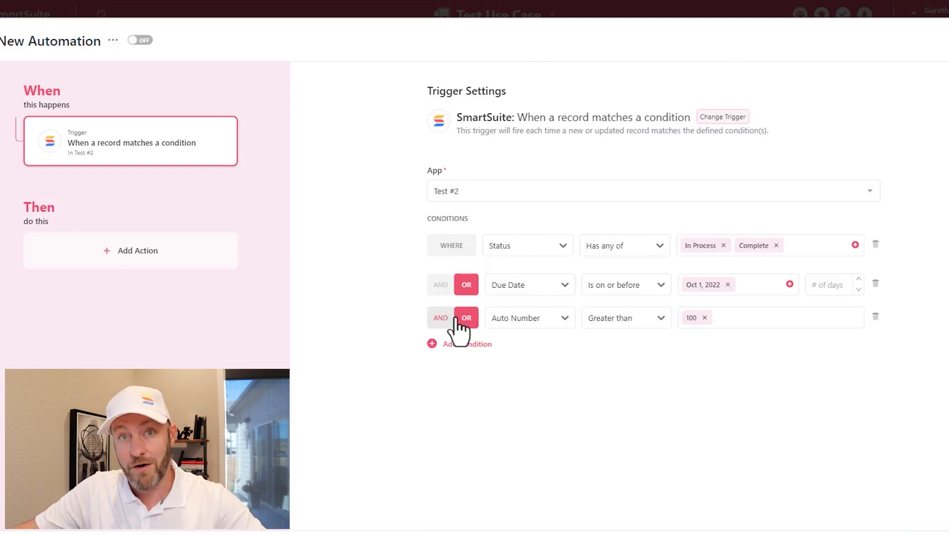